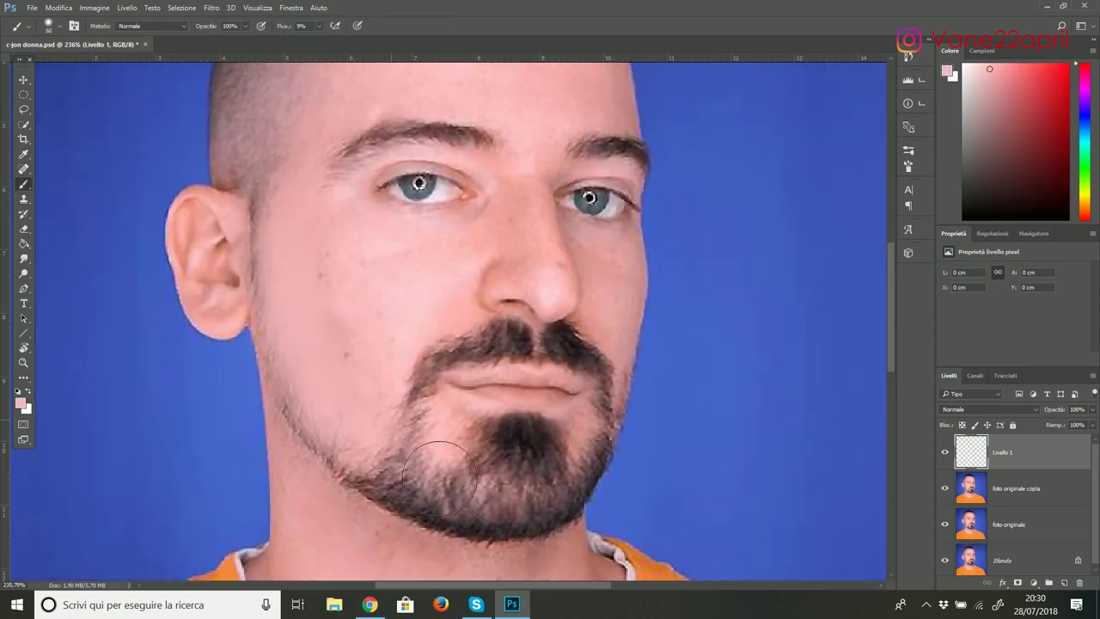
Paint sampled skin tone over the beard on the cheeks, jawline and chin.
left_click_drag(439, 479, 404, 430)
mouse_move(481, 343)
left_mouse_down()
mouse_move(430, 378)
mouse_move(445, 418)
left_mouse_up()
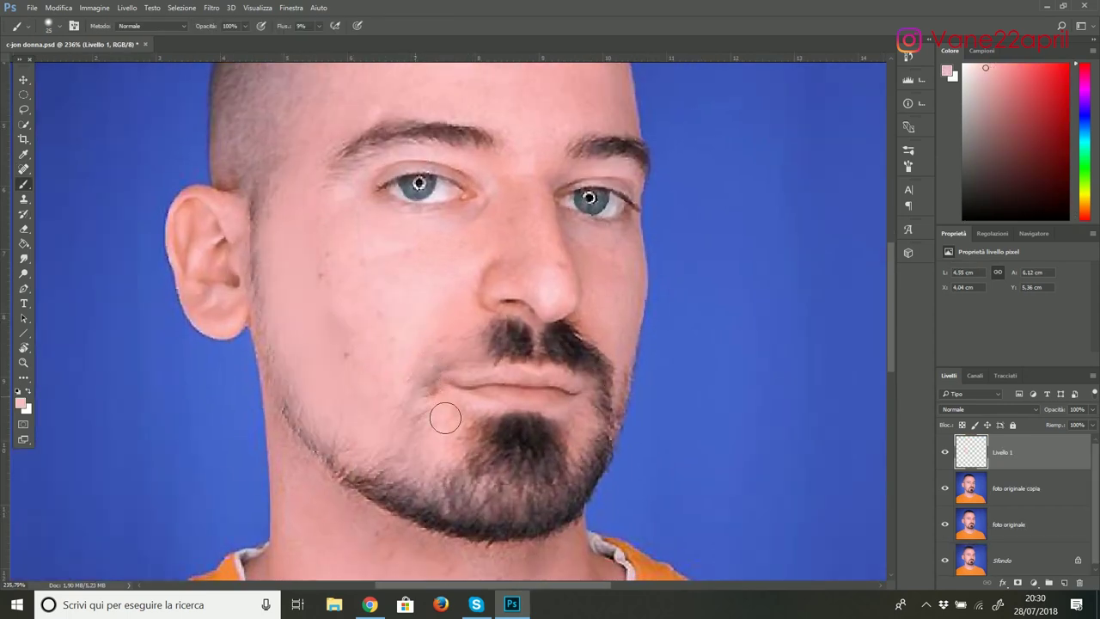
left_click(411, 347, "alt")
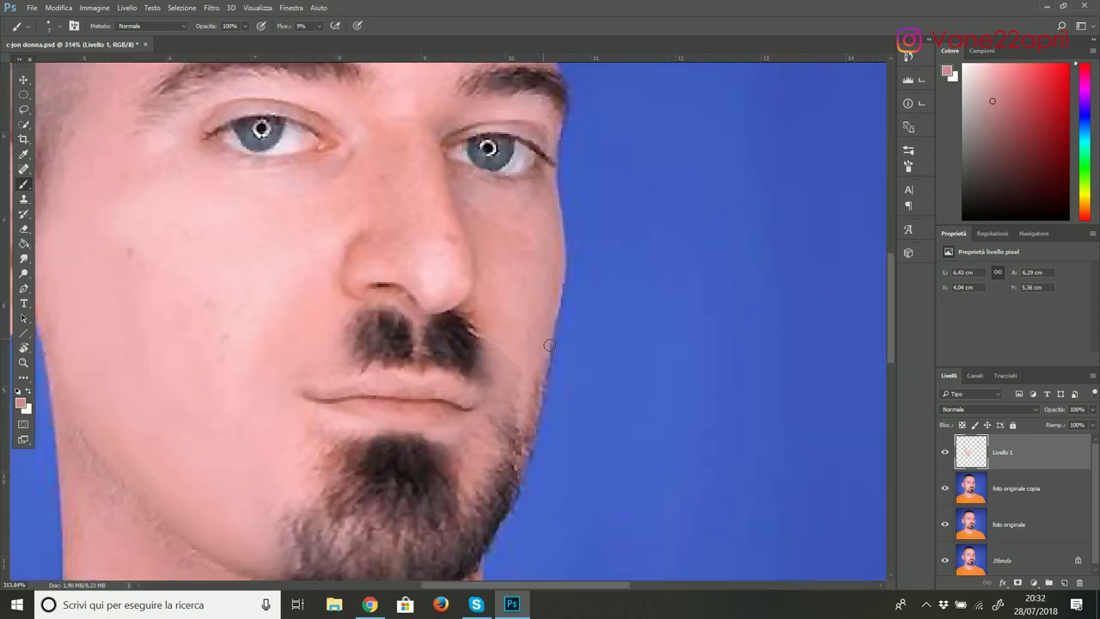
mouse_move(520, 426)
left_mouse_down()
mouse_move(510, 458)
mouse_move(378, 443)
left_mouse_up()
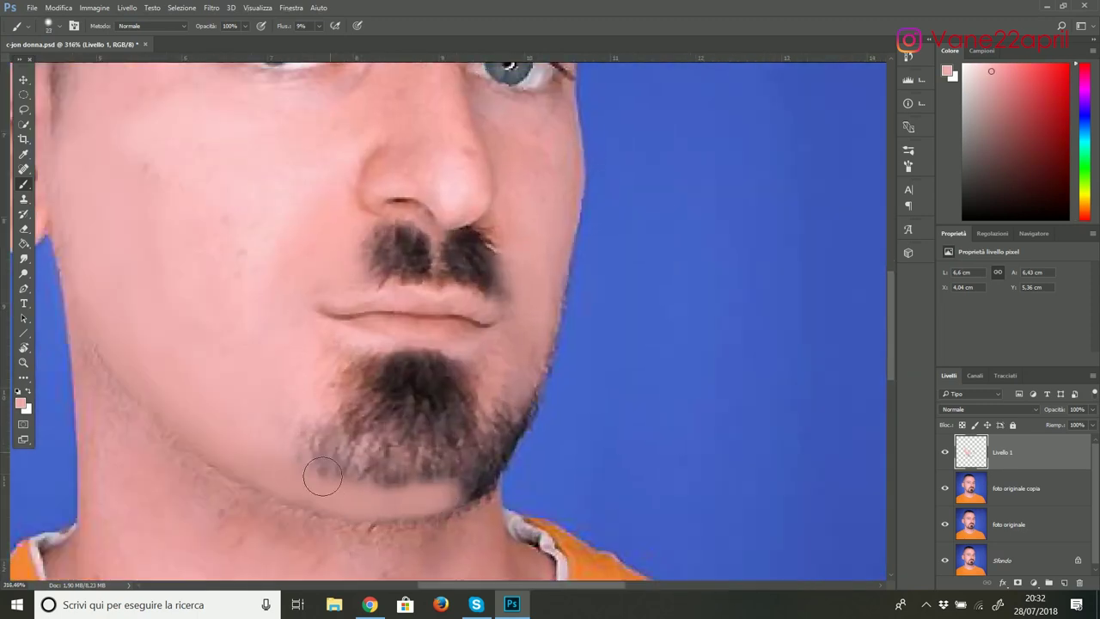
left_click_drag(322, 475, 356, 508)
mouse_move(468, 464)
left_mouse_down()
mouse_move(443, 526)
mouse_move(513, 484)
left_mouse_up()
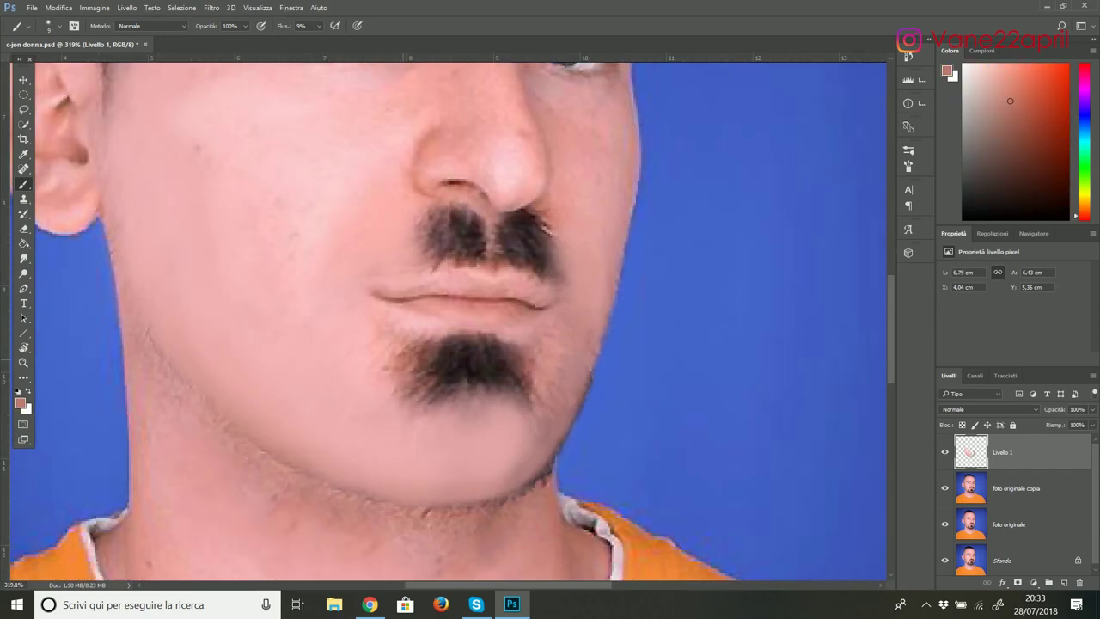
mouse_move(417, 361)
left_mouse_down()
mouse_move(524, 369)
mouse_move(557, 439)
mouse_move(516, 424)
left_mouse_up()
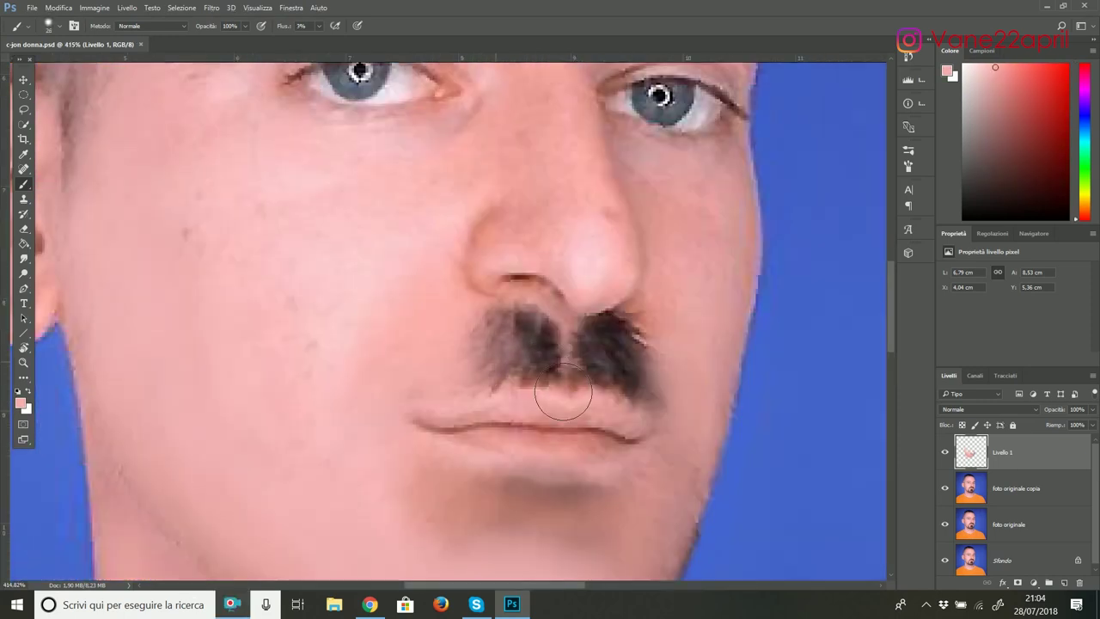
Lighten the moustache with skin-coloured paint in a darker shade.
mouse_move(543, 313)
left_mouse_down()
mouse_move(523, 329)
mouse_move(504, 396)
mouse_move(448, 343)
left_mouse_up()
scroll(456, 369, "down", 1)
left_click(1016, 119)
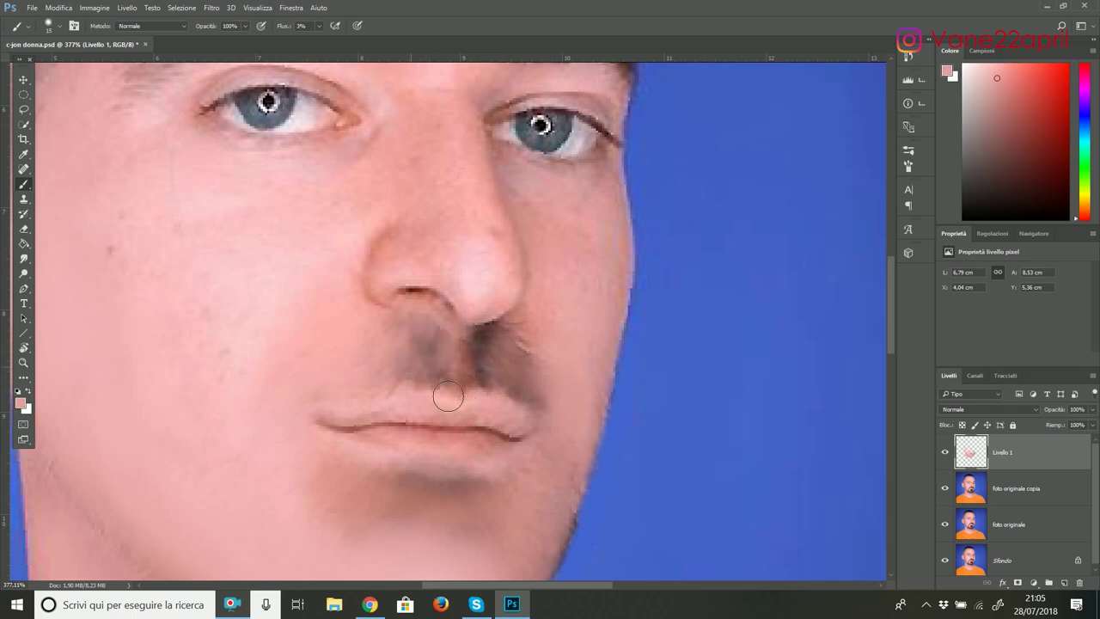
mouse_move(448, 397)
left_mouse_down()
mouse_move(447, 344)
mouse_move(507, 357)
left_mouse_up()
scroll(447, 344, "down", 2)
scroll(447, 344, "up", 1)
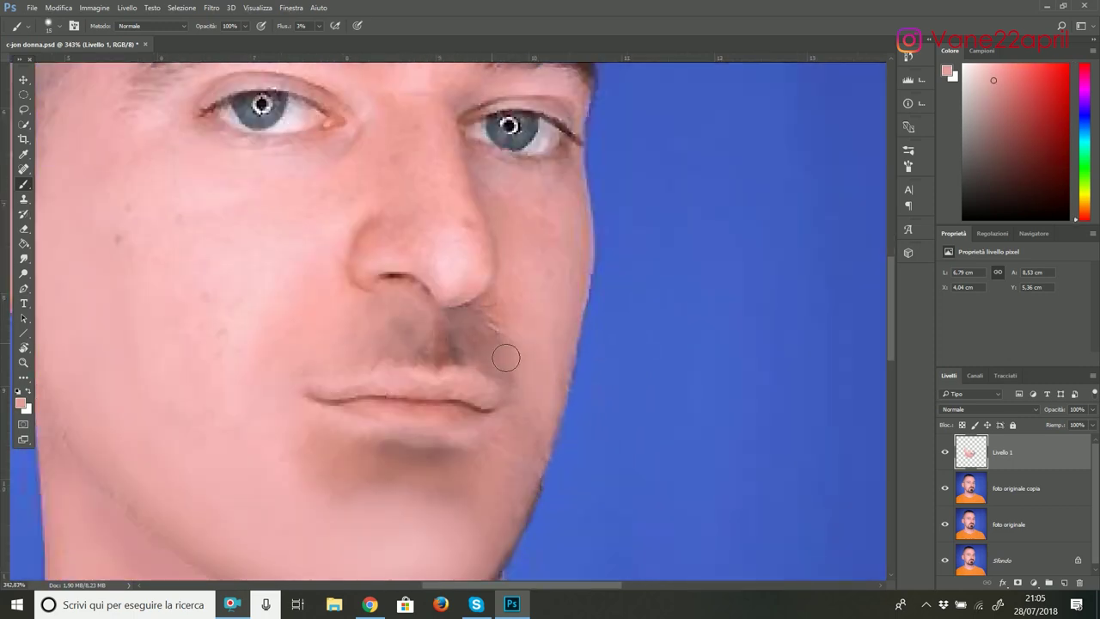
scroll(433, 489, "down", 3)
Resample skin pink and cover the remaining moustache and the nose-to-lip shadow.
left_click(581, 354, "alt")
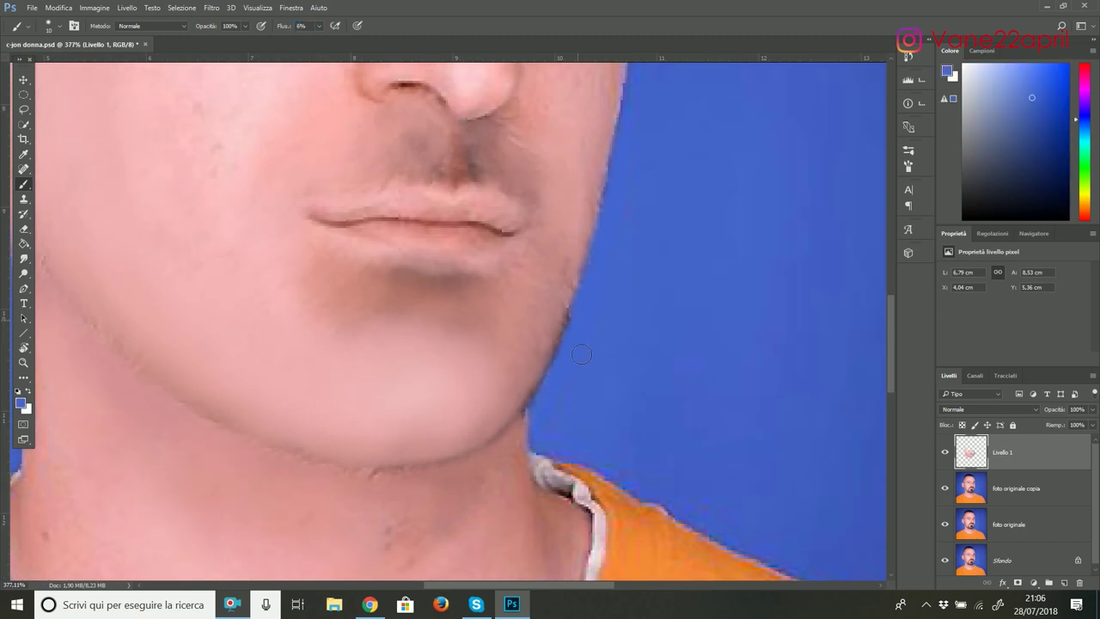
scroll(581, 337, "down", 5)
scroll(491, 462, "up", 5)
left_click(491, 461, "alt")
left_click_drag(491, 462, 511, 401)
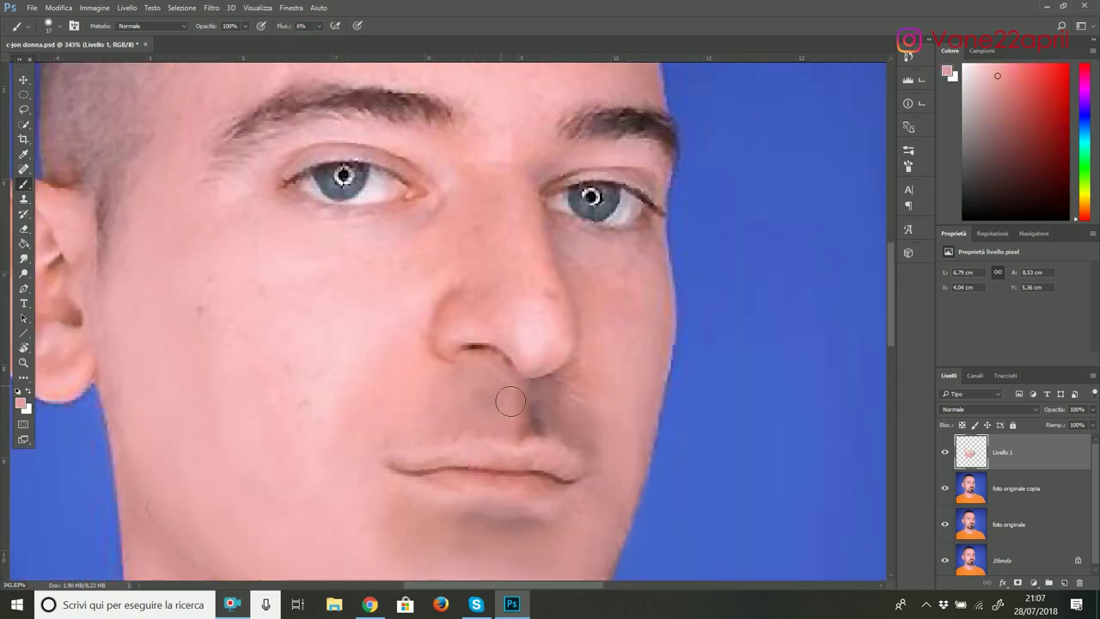
left_click_drag(603, 415, 601, 432)
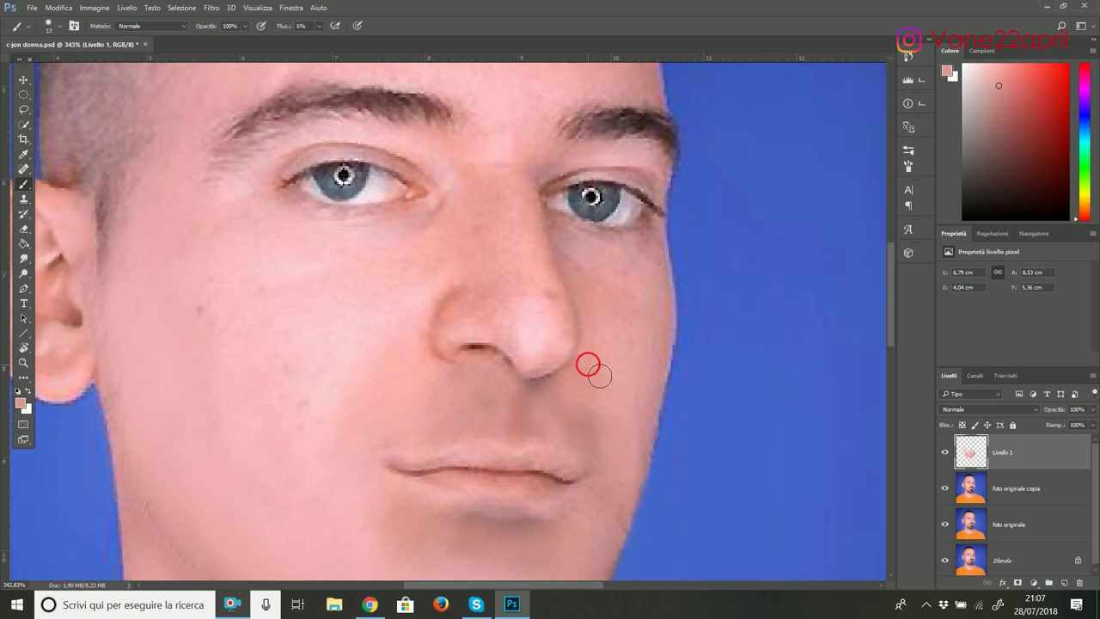
scroll(606, 413, "down", 2)
key("bracketright")
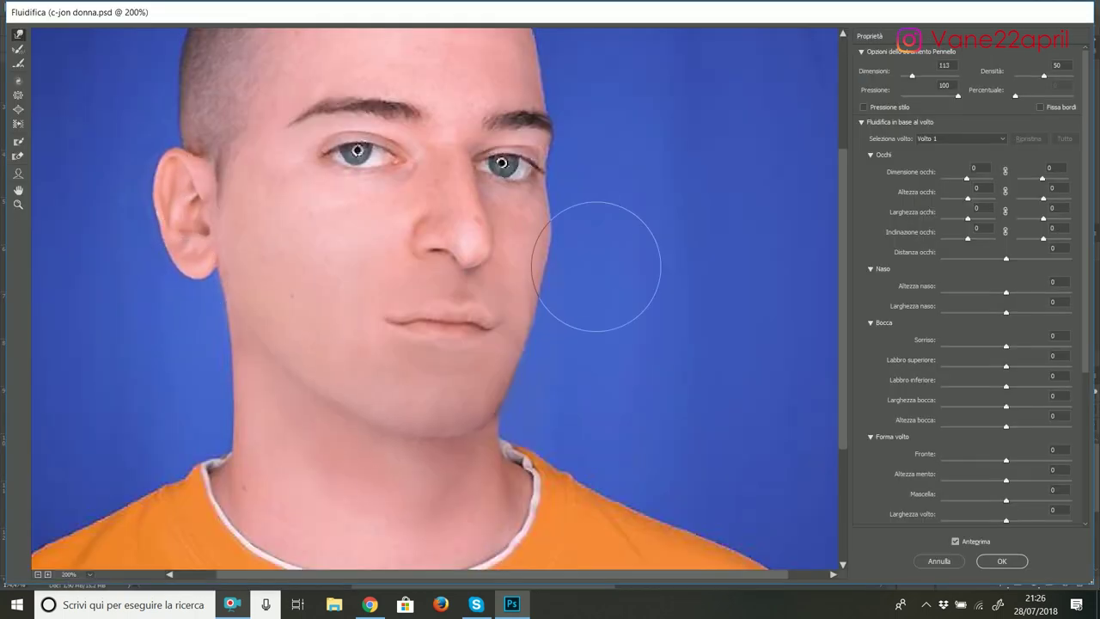
Protect the right cheek edge from distortion with Liquify's Freeze Mask.
key("f")
left_click_drag(528, 160, 559, 295)
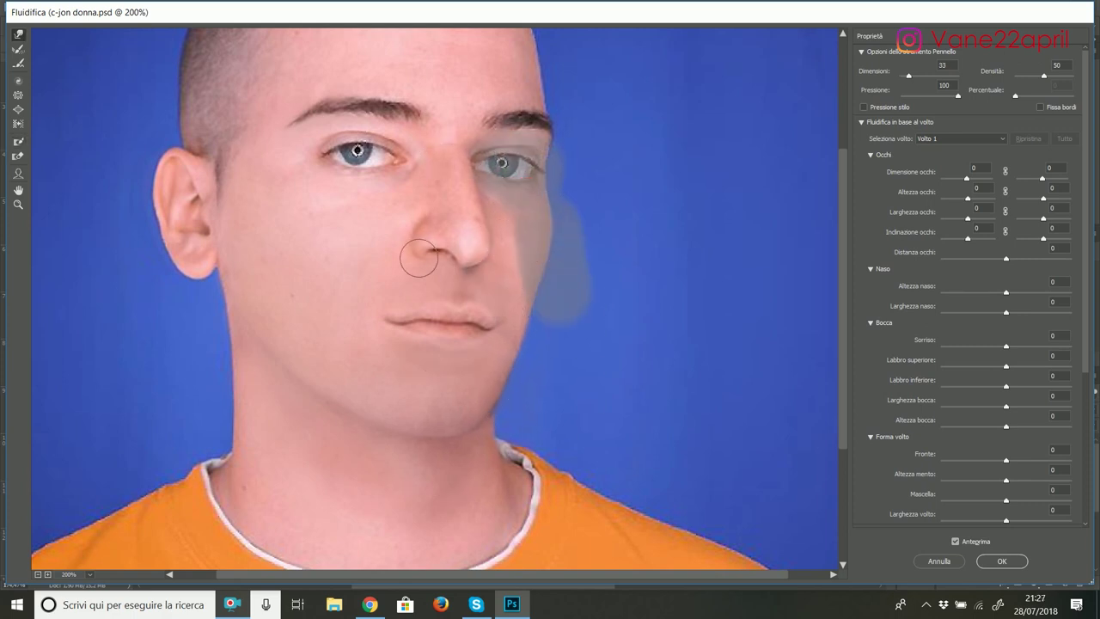
left_click(17, 175)
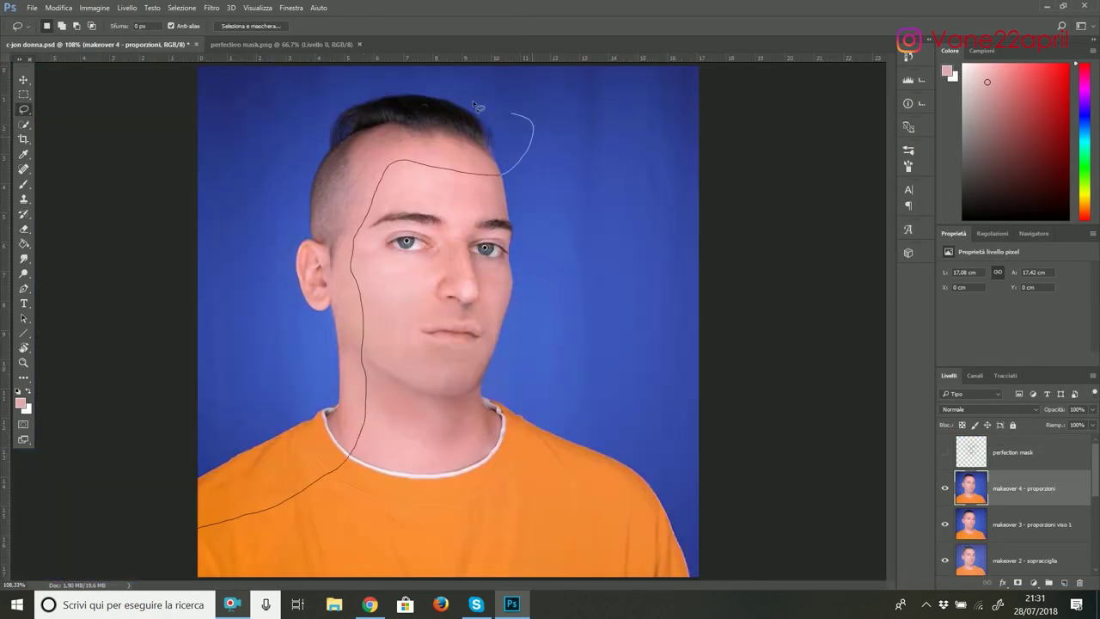
Copy the outlined left half of the head onto a new layer for reshaping.
left_click_drag(478, 106, 184, 533)
key("ctrl+j")
left_click(23, 80)
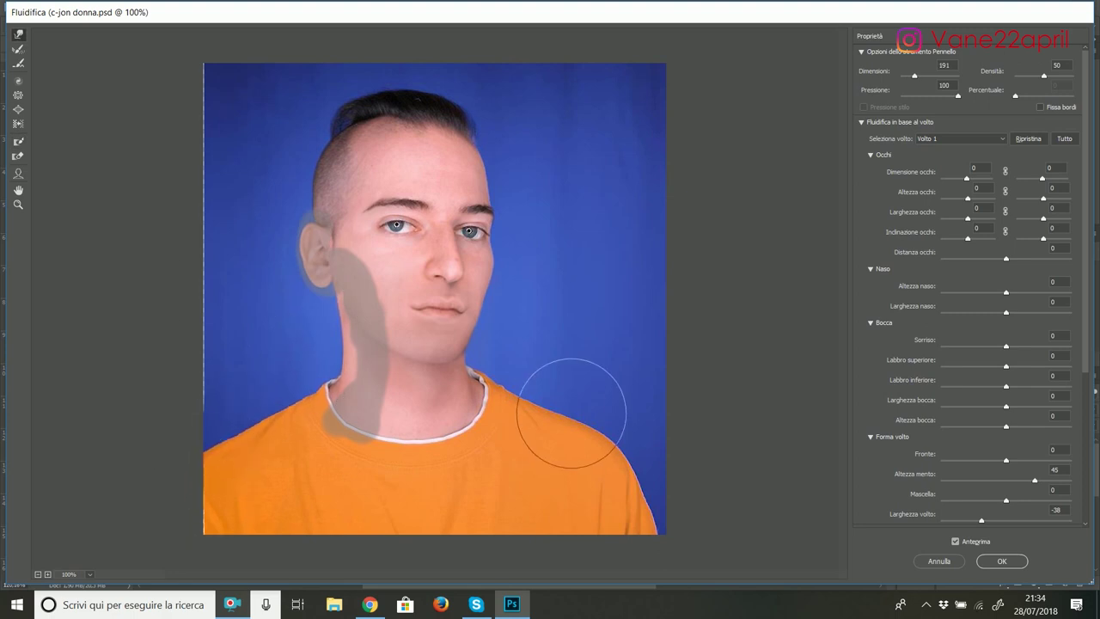
key("bracketleft")
key("bracketleft")
key("bracketleft")
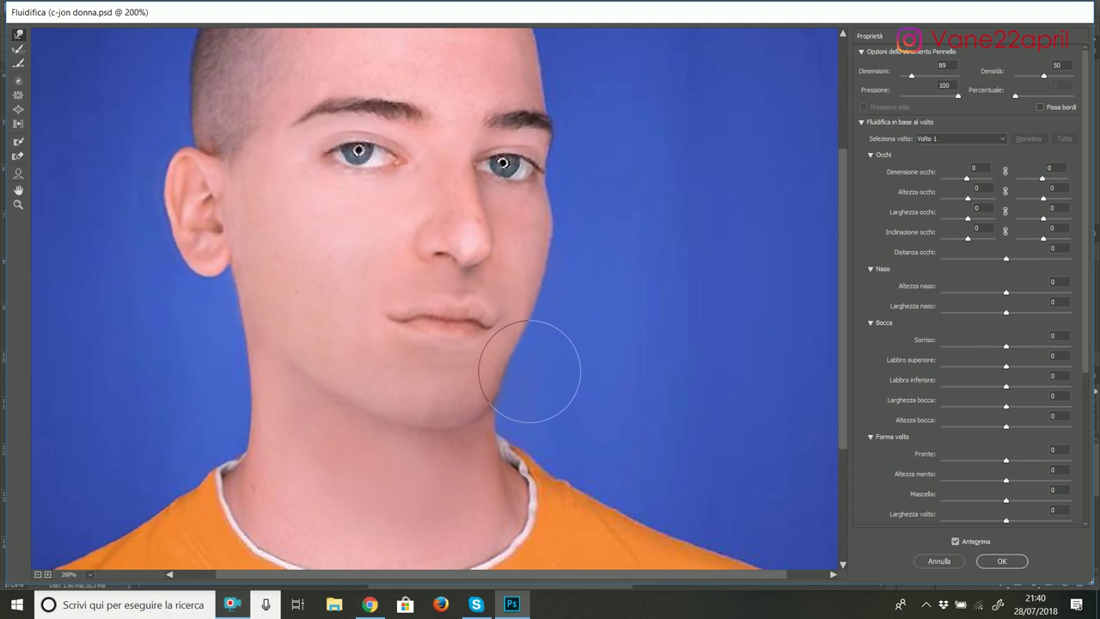
key("ctrl+minus")
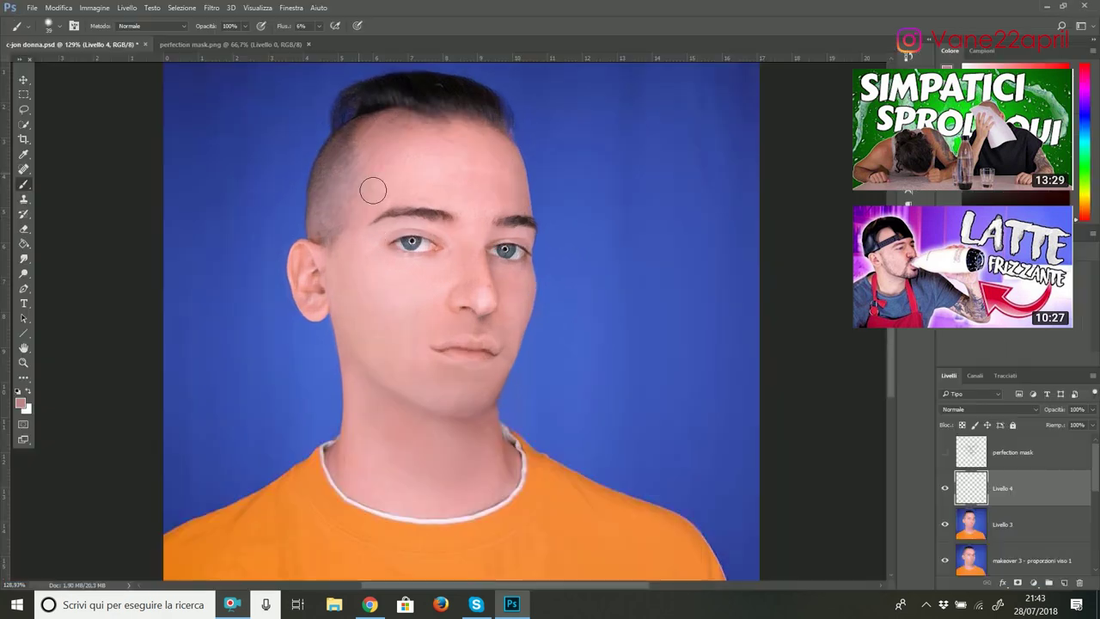
Refine the lip Lasso selection, removing the area above the upper lip.
key("r")
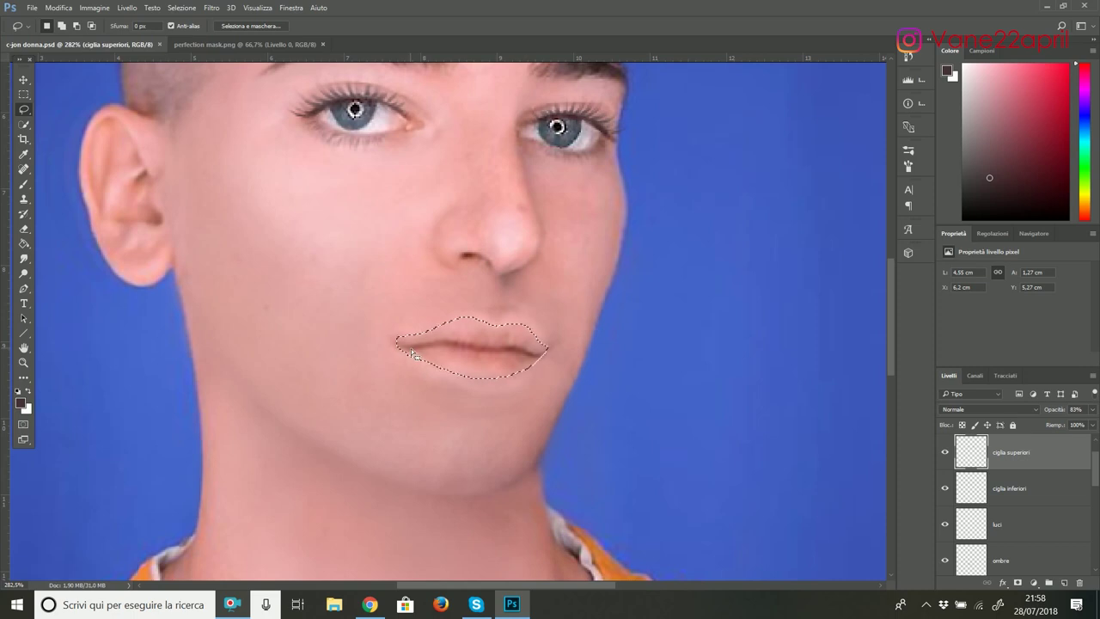
left_click_drag(406, 337, 402, 332)
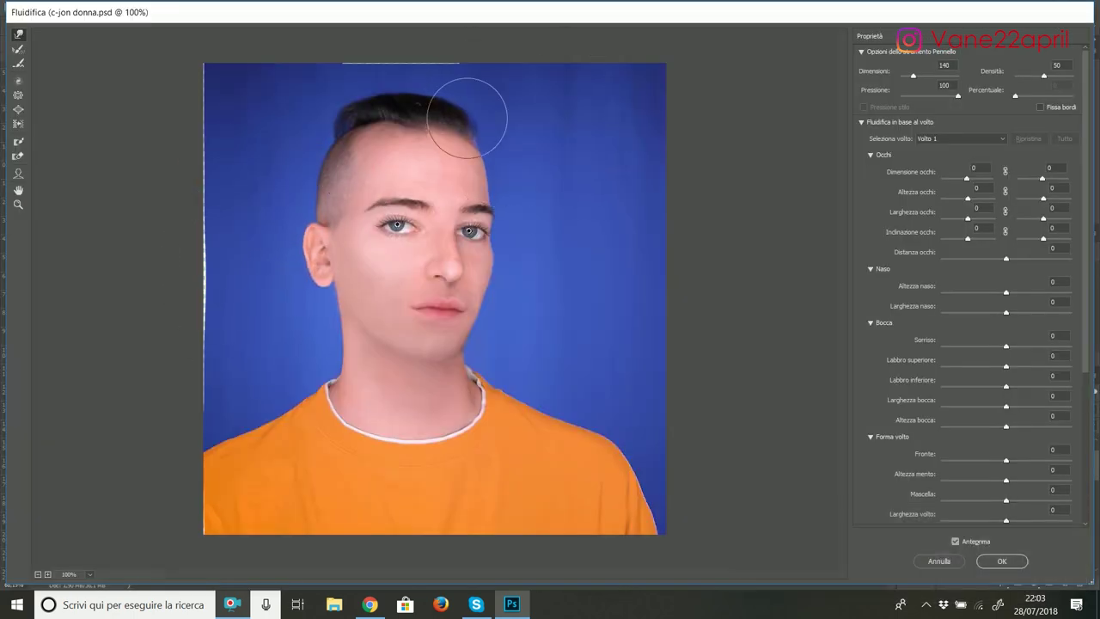
Push the neck and collar contour lower and add a contour stroke down the nose.
key("bracketright")
key("bracketright")
key("bracketright")
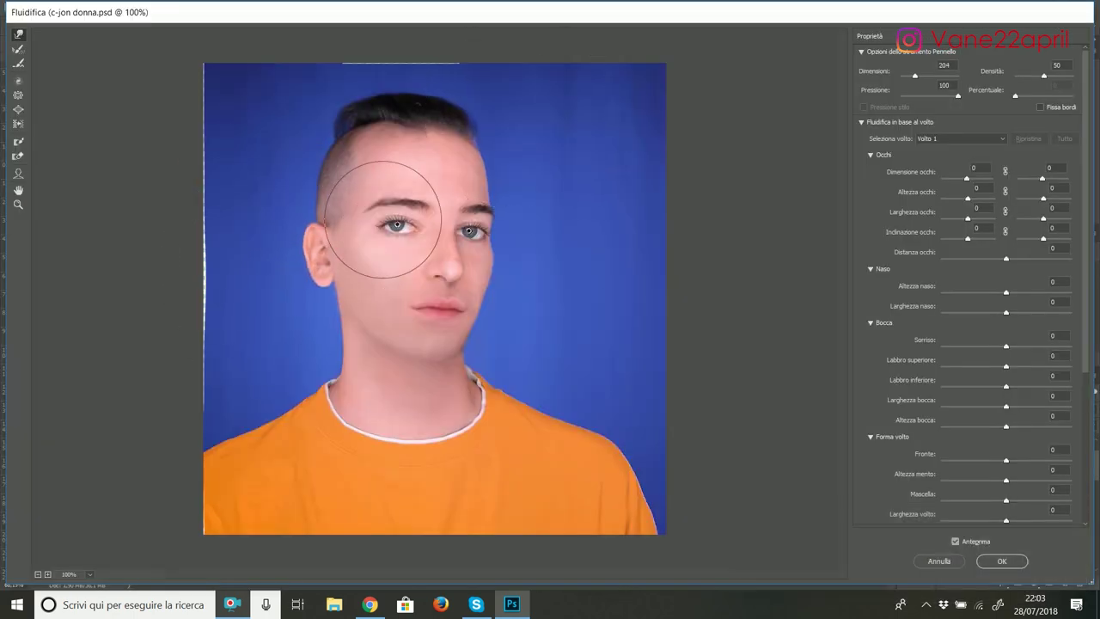
key("ctrl+minus")
left_click_drag(399, 396, 501, 391)
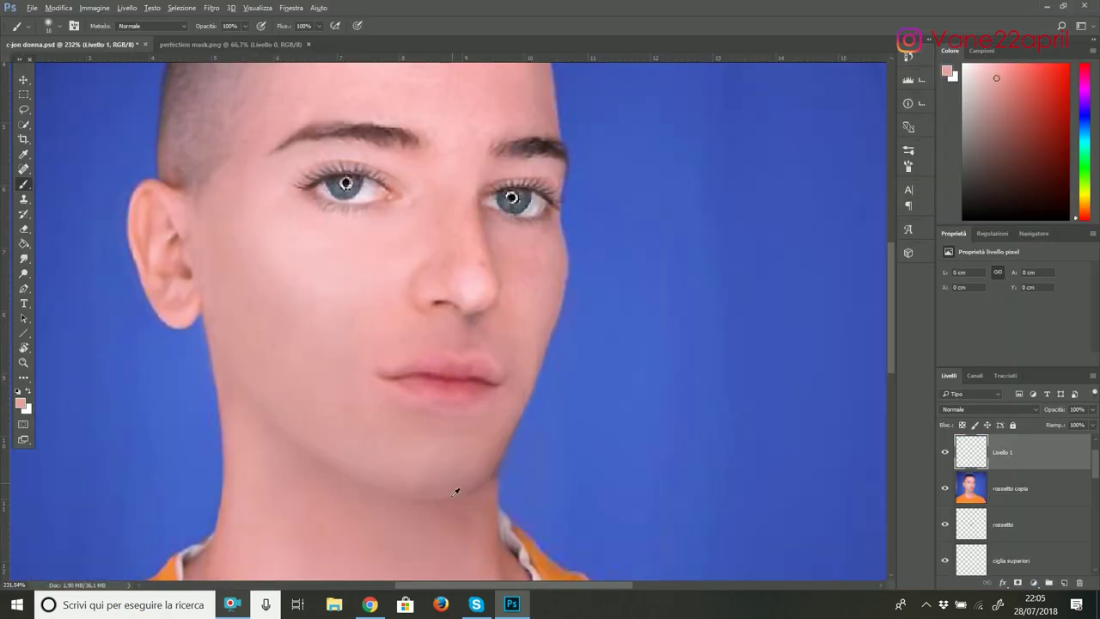
left_click_drag(434, 129, 447, 275)
Narrow the face width to -28 in Liquify and add pink cheek blush at 8% opacity.
left_click(212, 8)
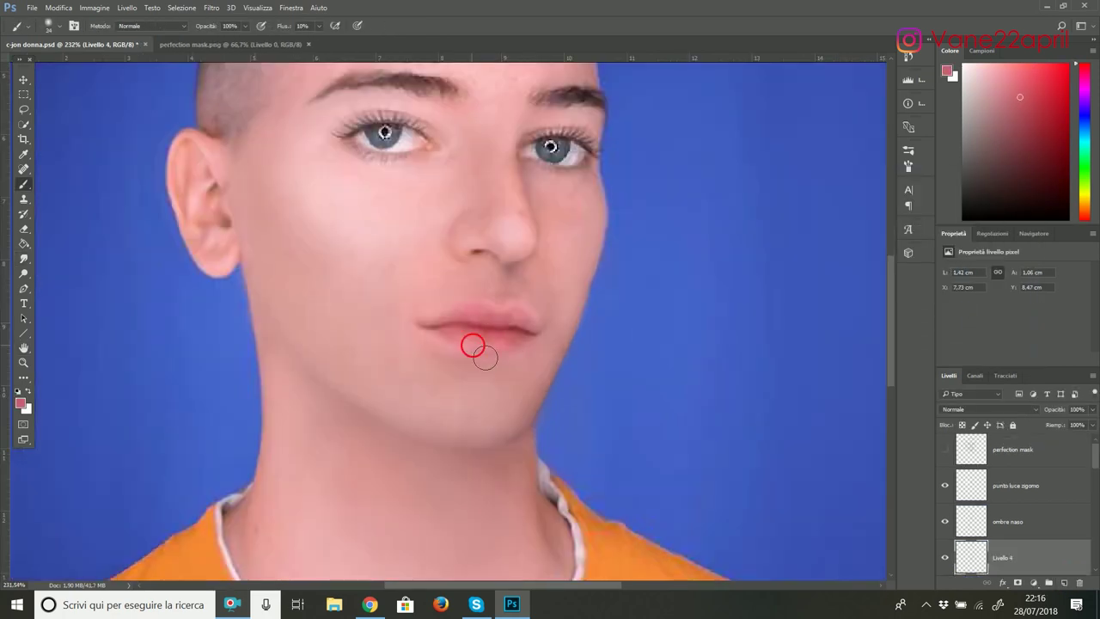
key("ctrl+shift+x")
left_click_drag(346, 284, 361, 285)
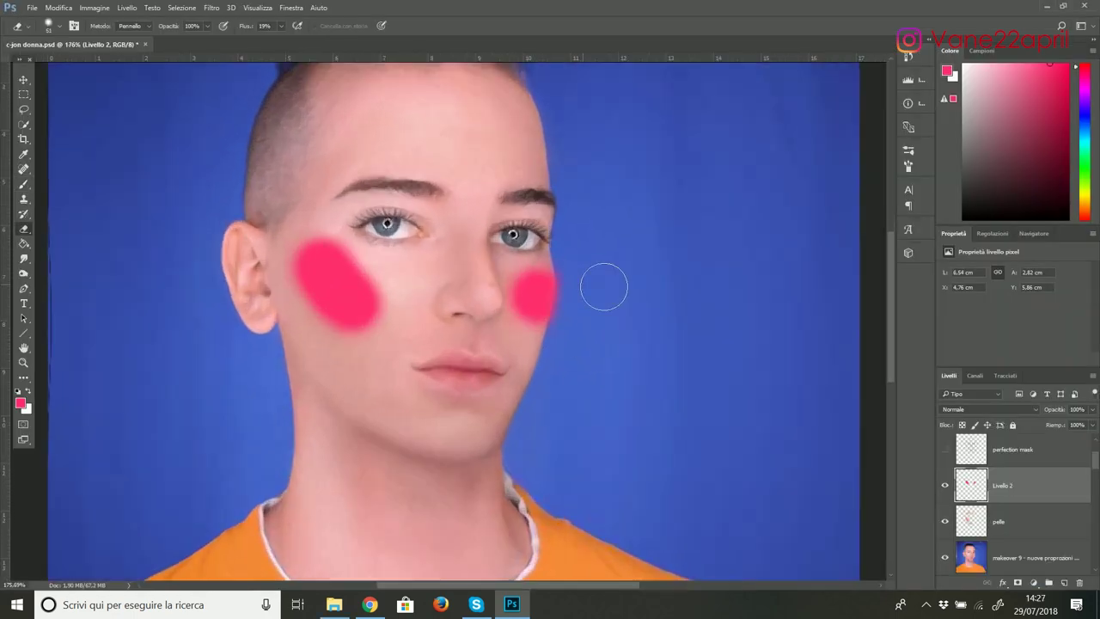
left_click_drag(319, 228, 314, 290)
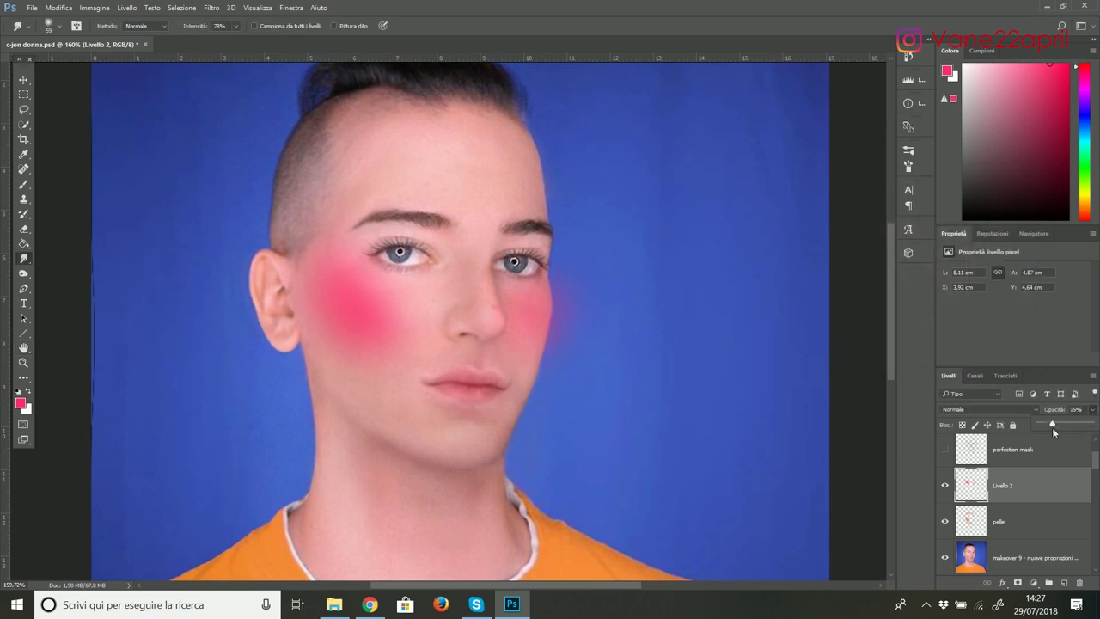
left_click_drag(1052, 427, 1043, 426)
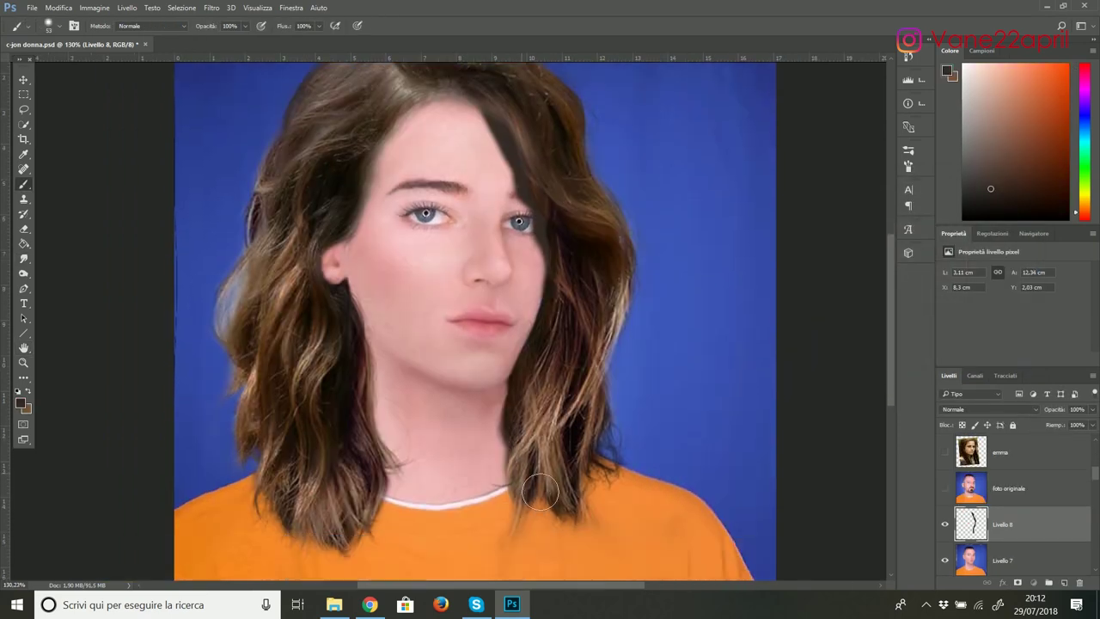
Paint and smudge dark shadows below the neckline, along the hair bottom and under the chin.
left_click_drag(513, 477, 514, 550)
left_click_drag(355, 413, 257, 514)
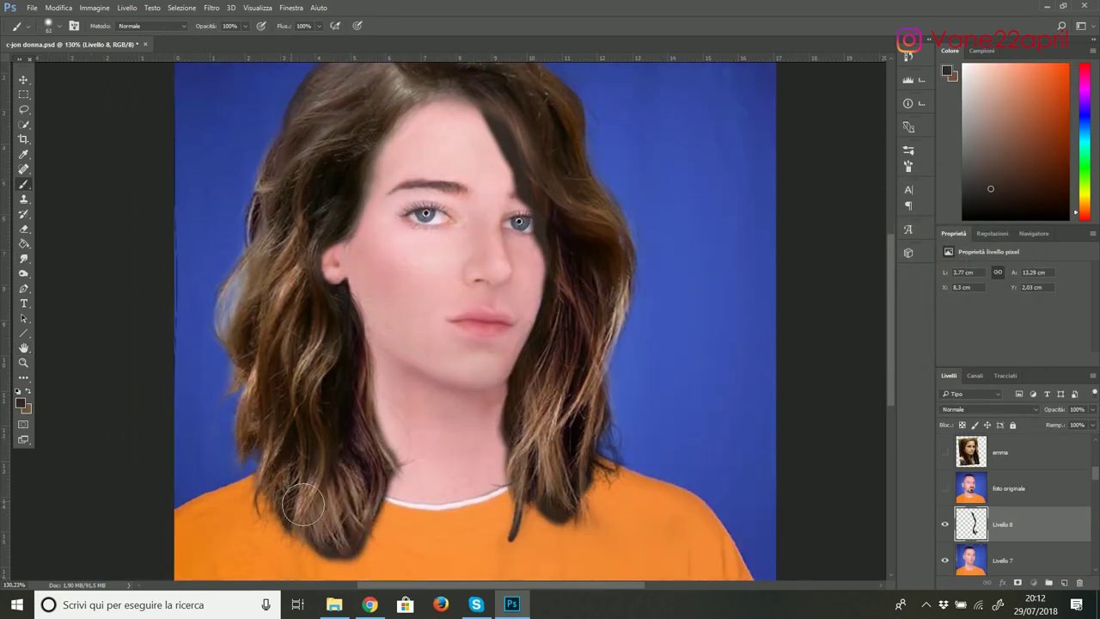
left_click_drag(537, 391, 447, 399)
key("r")
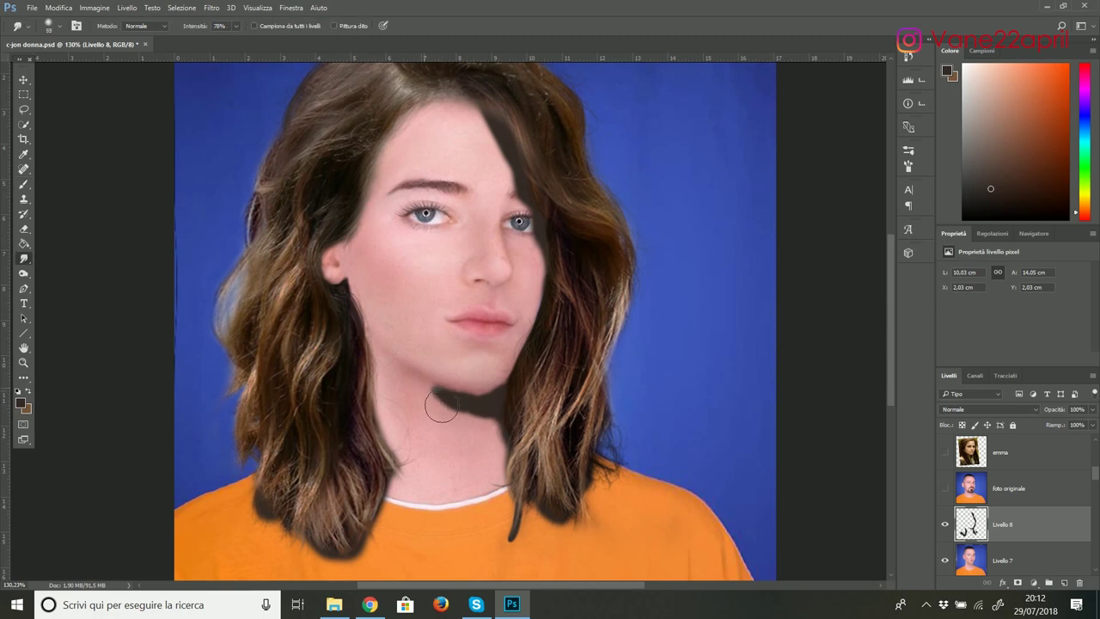
right_click(478, 135)
key("Escape")
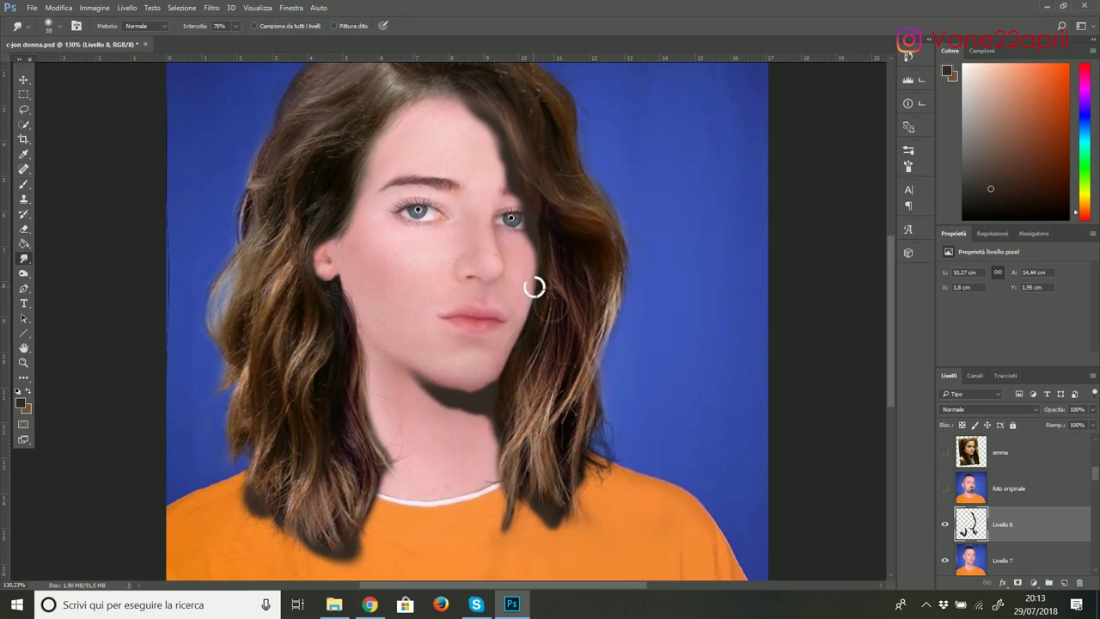
Gaussian-blur the shadow strokes, fade the layer to 36% opacity, and add layer Livello 9.
left_click(211, 7)
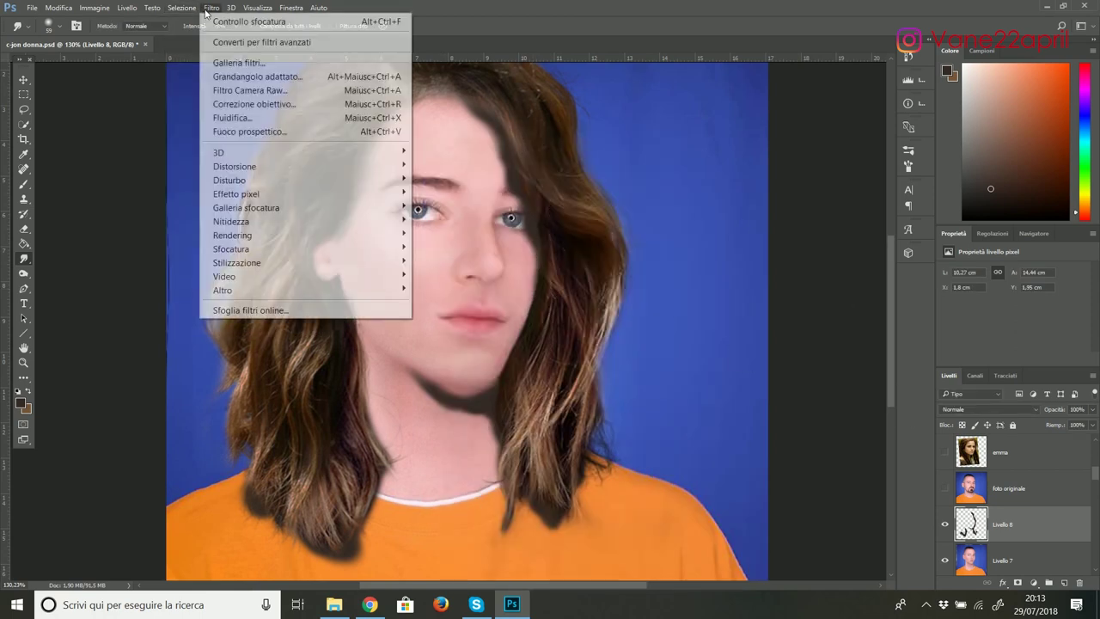
left_click(249, 19)
left_click_drag(880, 356, 898, 356)
left_click_drag(946, 188, 930, 315)
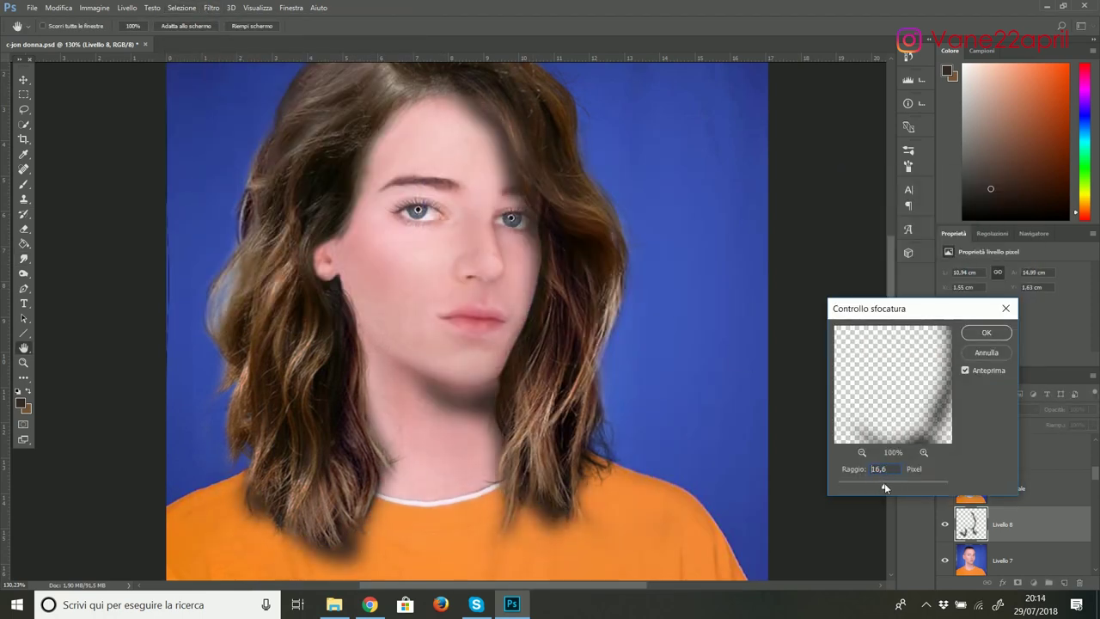
key("Return")
key("ctrl+b")
key("Return")
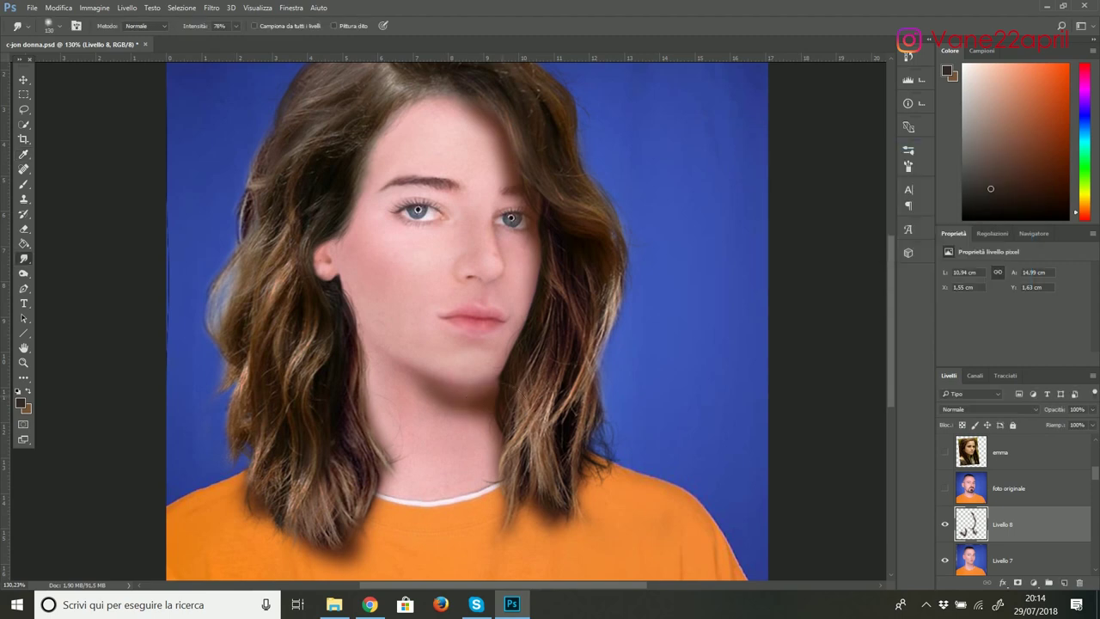
left_click_drag(1090, 424, 1052, 427)
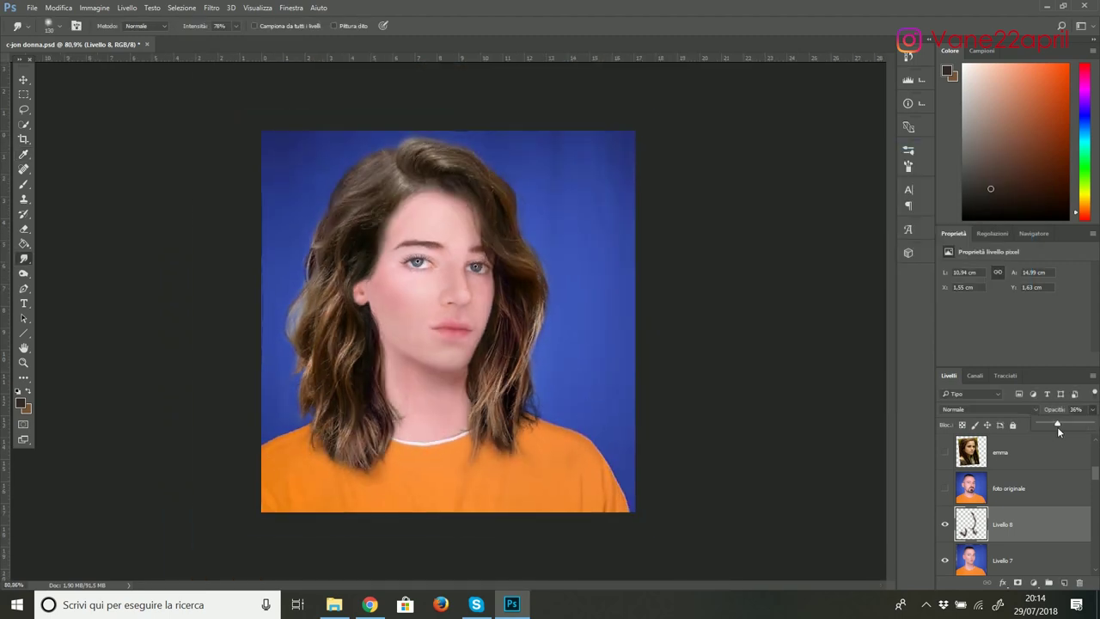
key("ctrl+plus")
key("ctrl+shift+alt+n")
Paint dark shading along both neck sides and lower-left hair tips, then Gaussian-blur it (radius 5.6).
key("b")
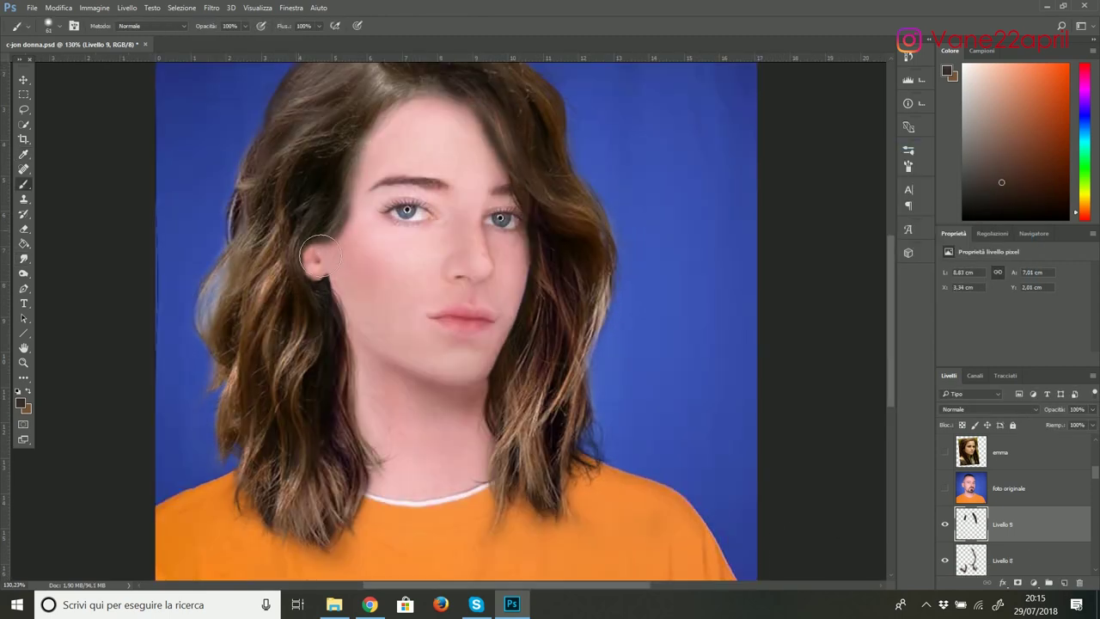
left_click_drag(325, 274, 365, 481)
left_click_drag(490, 369, 516, 499)
left_click_drag(365, 507, 311, 528)
left_click(211, 8)
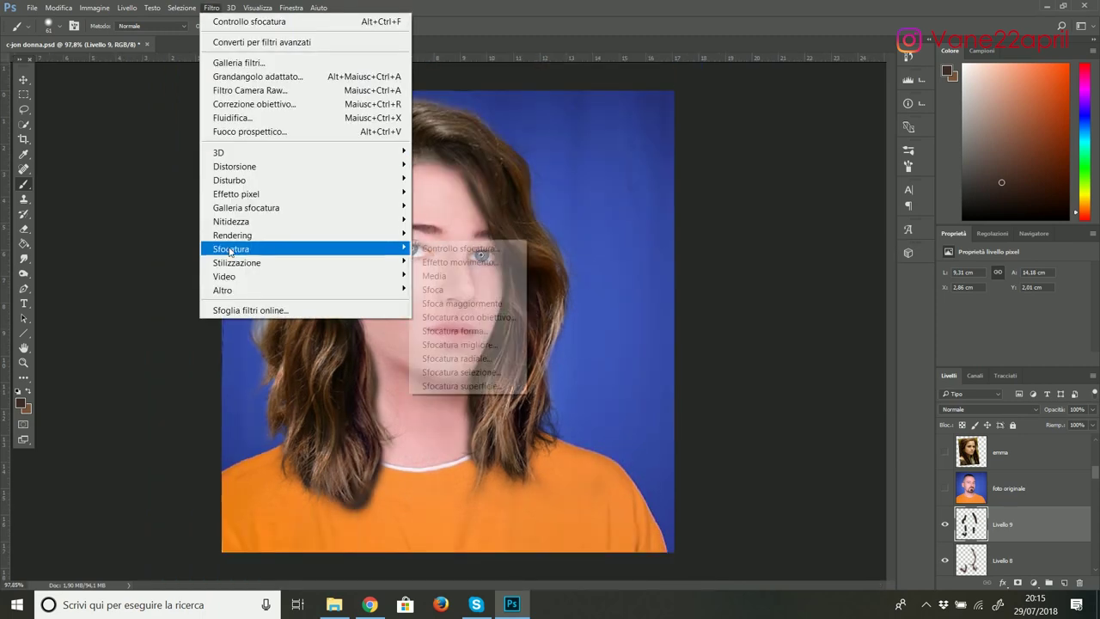
left_click(455, 323)
key("Return")
scroll(294, 523, "up", 2)
key("r")
key("ctrl+0")
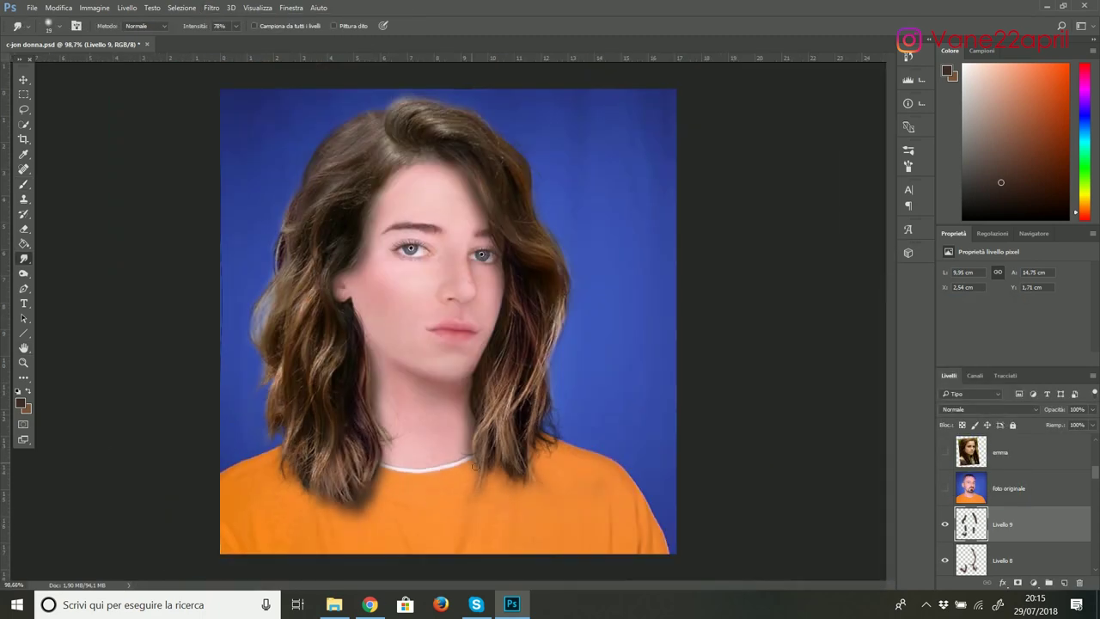
On a new layer, paint and smudge a soft dark shadow along the chin.
key("ctrl+shift+alt+n")
scroll(327, 334, "up", 5)
key("b")
scroll(422, 393, "down", 2)
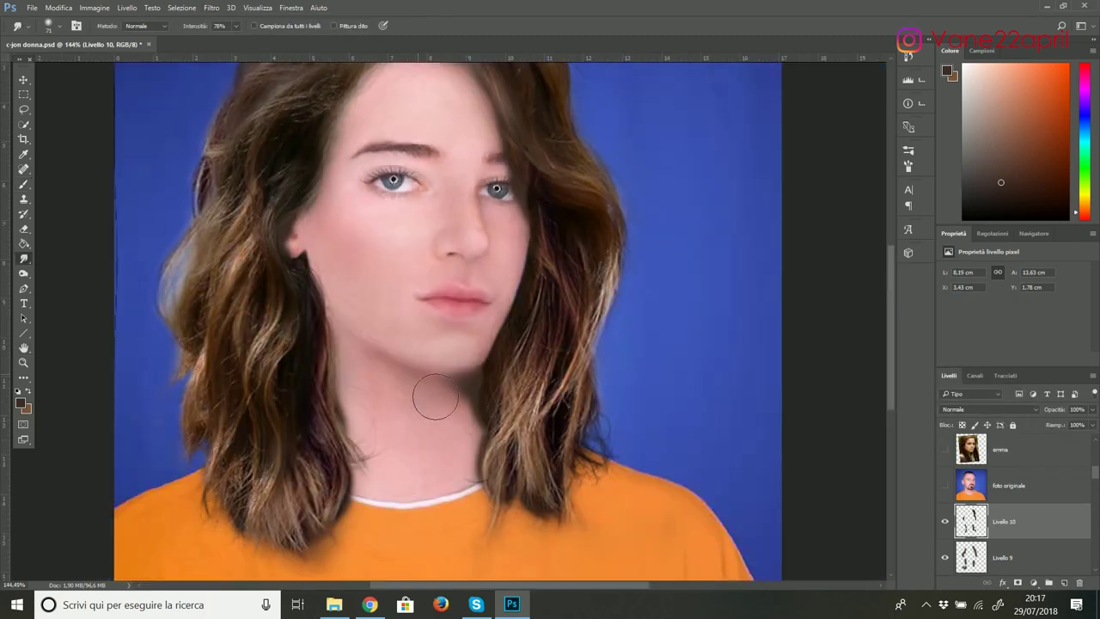
scroll(422, 392, "down", 2)
key("ctrl+shift+alt+n")
scroll(447, 378, "up", 3)
left_click_drag(395, 354, 490, 382)
key("r")
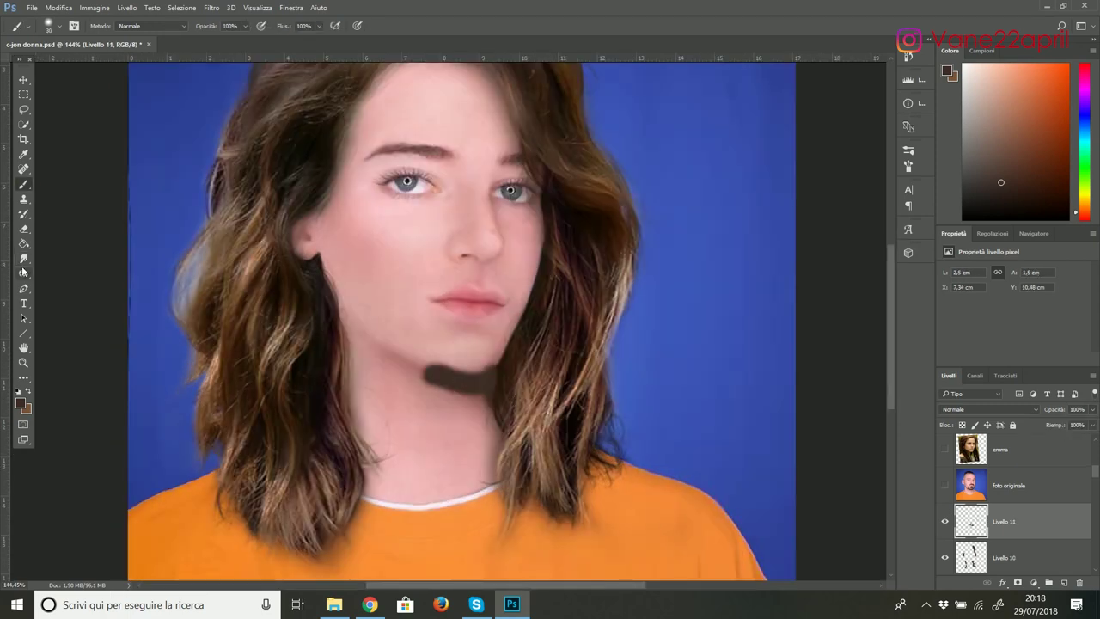
mouse_move(404, 370)
left_mouse_down()
mouse_move(484, 393)
mouse_move(411, 383)
mouse_move(481, 394)
left_mouse_up()
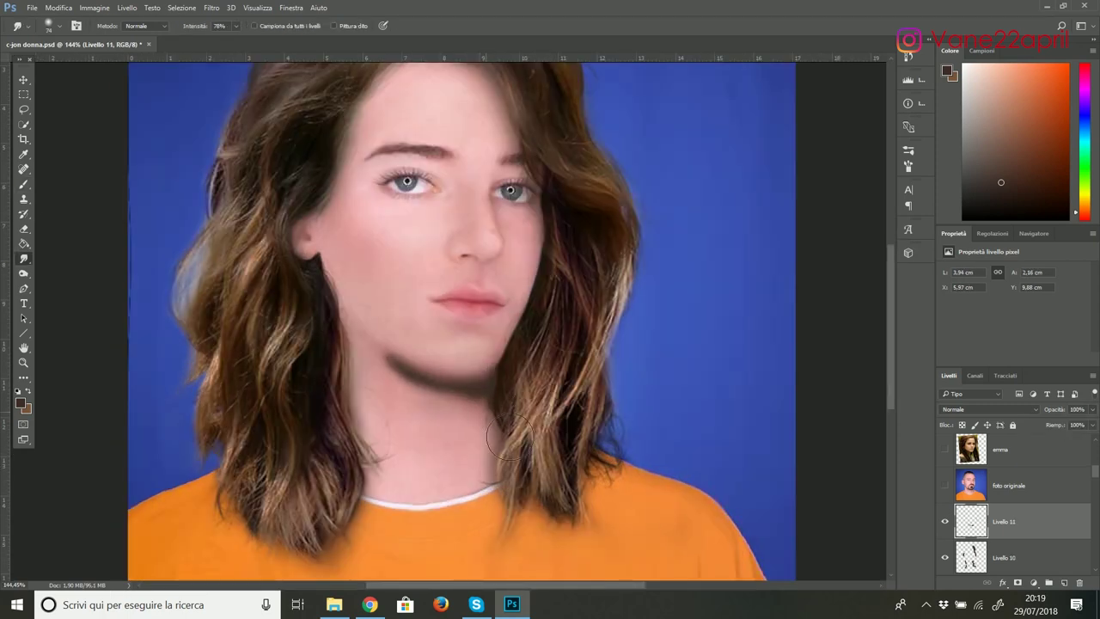
Fade the chin shadow layer to 15% opacity.
scroll(407, 409, "down", 2)
scroll(589, 422, "up", 1)
scroll(521, 201, "down", 1)
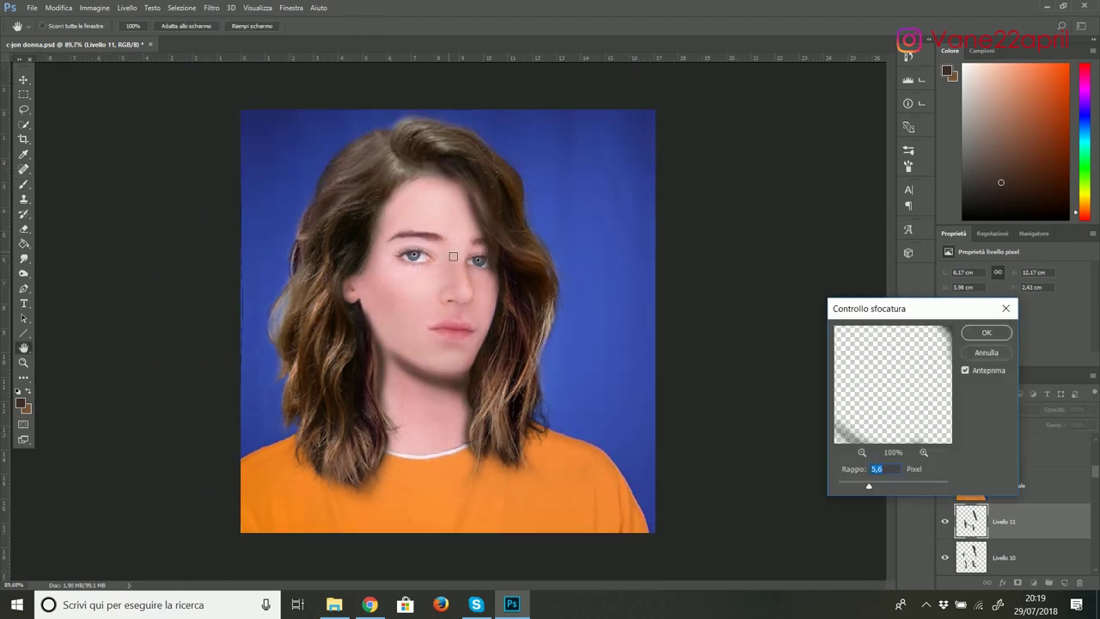
key("b")
left_click(1092, 409)
left_click_drag(1090, 424, 1047, 428)
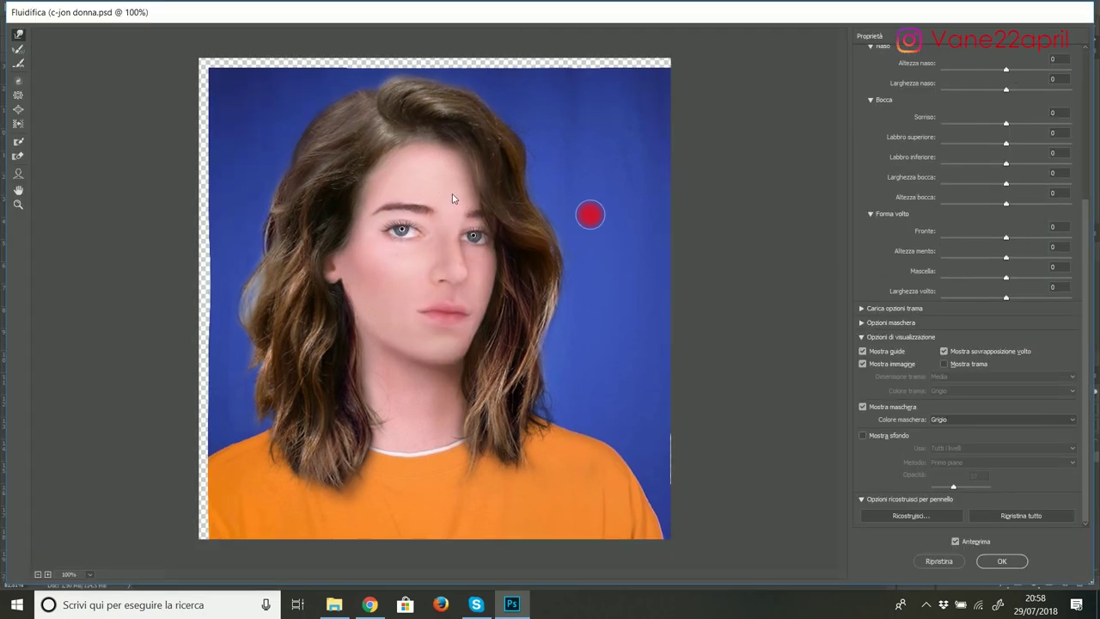
Push the hair at the top-left of the head slightly with Liquify's Forward Warp.
left_click_drag(307, 74, 363, 167)
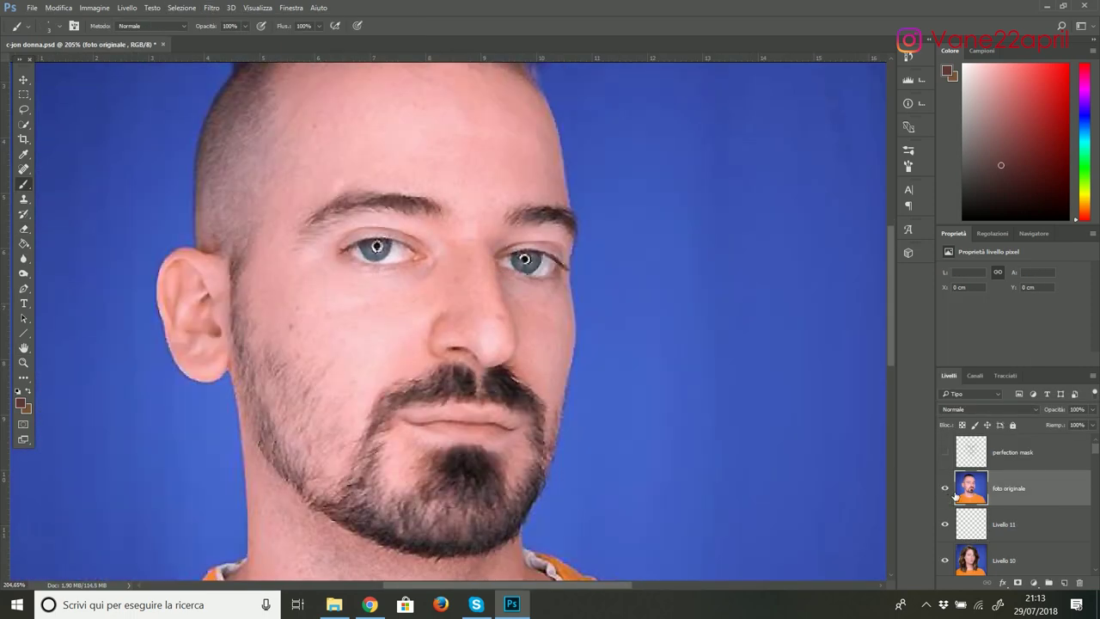
Turn off the 'foto originale' layer and make Livello 11 the working layer.
left_click(945, 488)
left_click(1006, 524)
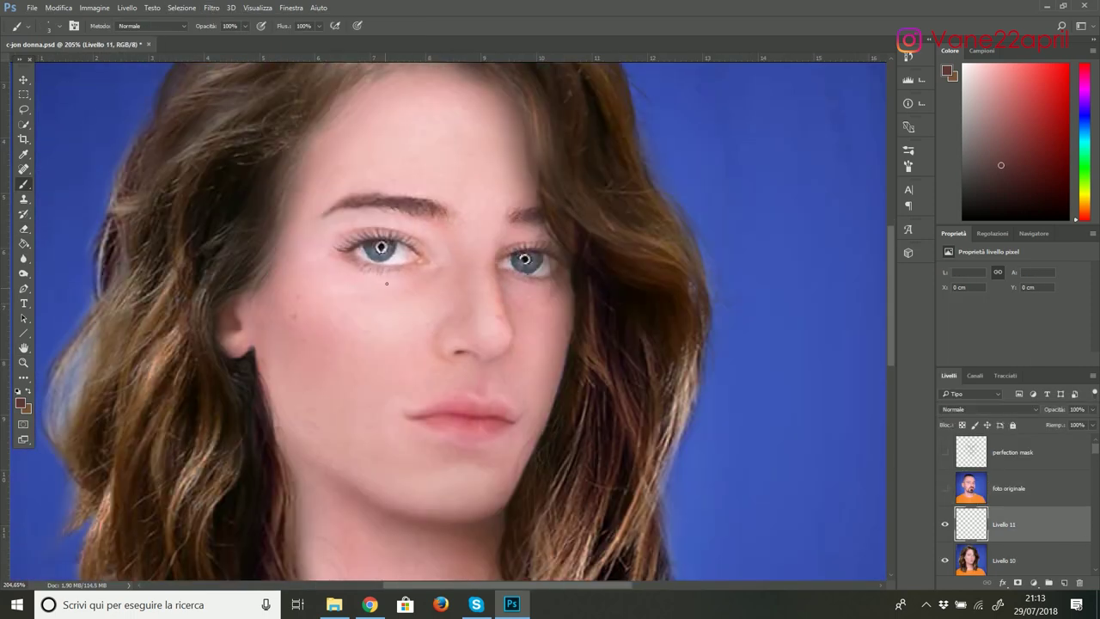